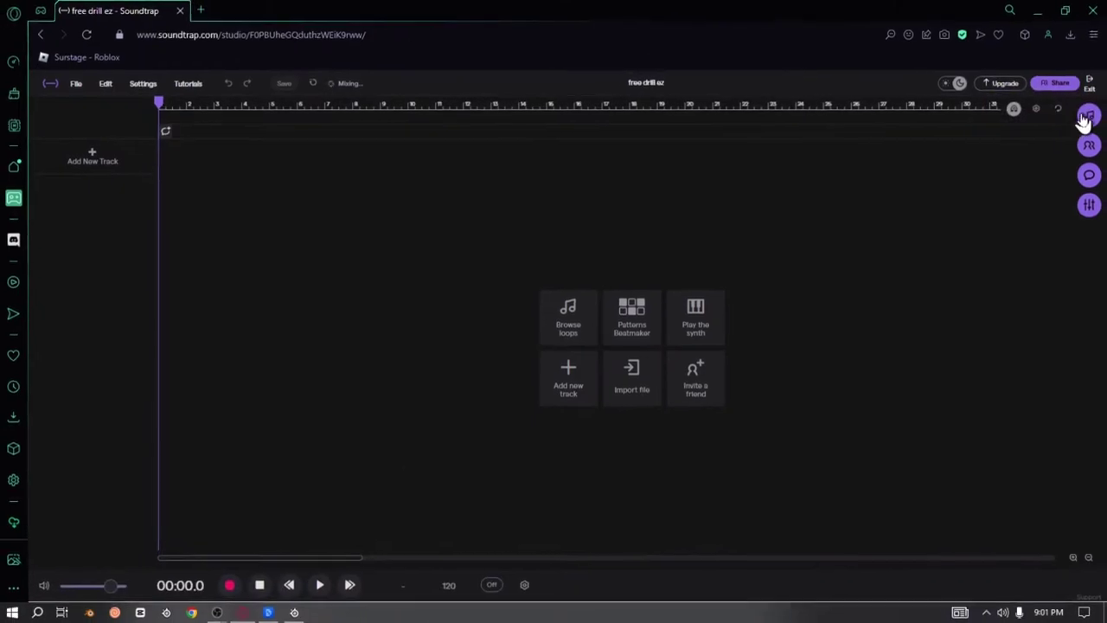
- Search the loop library for 'g.o.a.t' and drag the G.O.A.T – Bite synth loop onto the first track
{"action": "left_click", "coordinate": [1086, 117]}
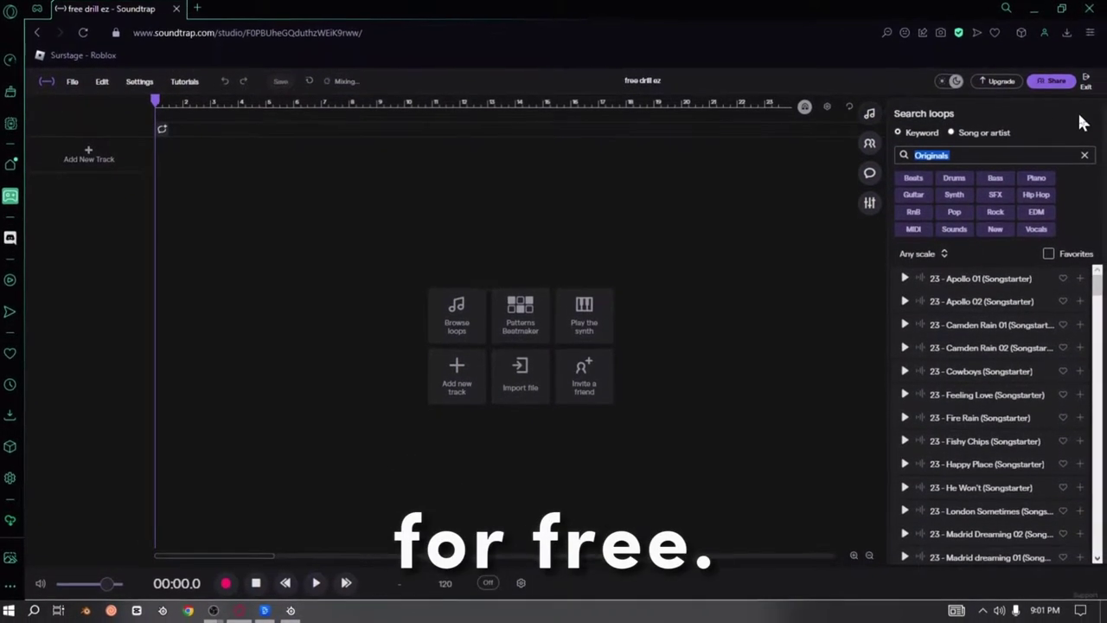
{"action": "type", "text": "g.o.at"}
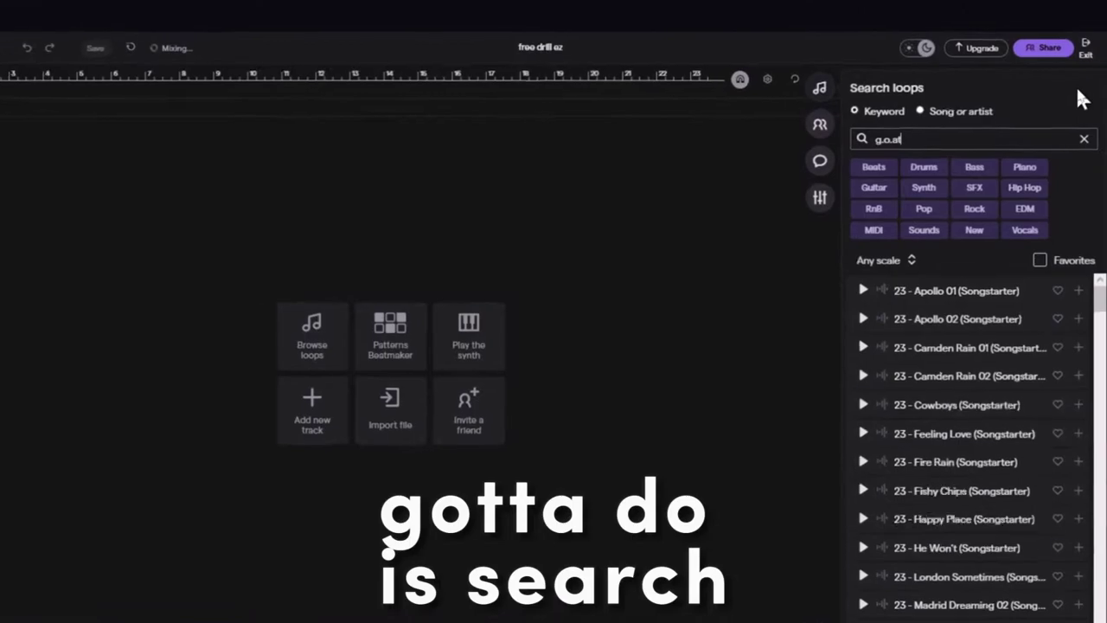
{"action": "key", "text": "BackSpace"}
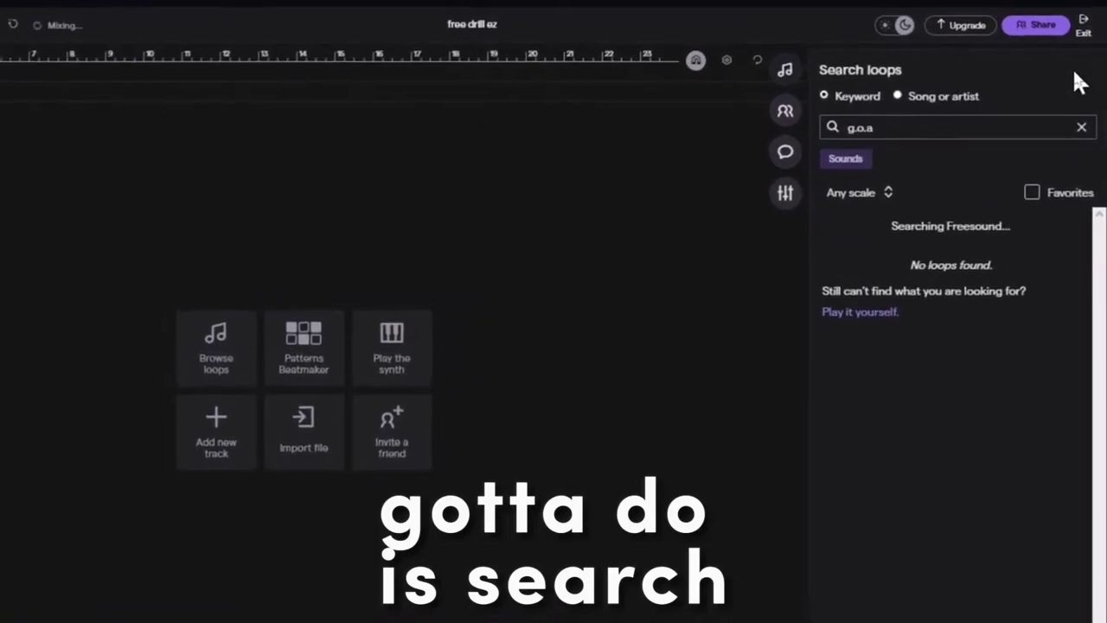
{"action": "type", "text": ".t"}
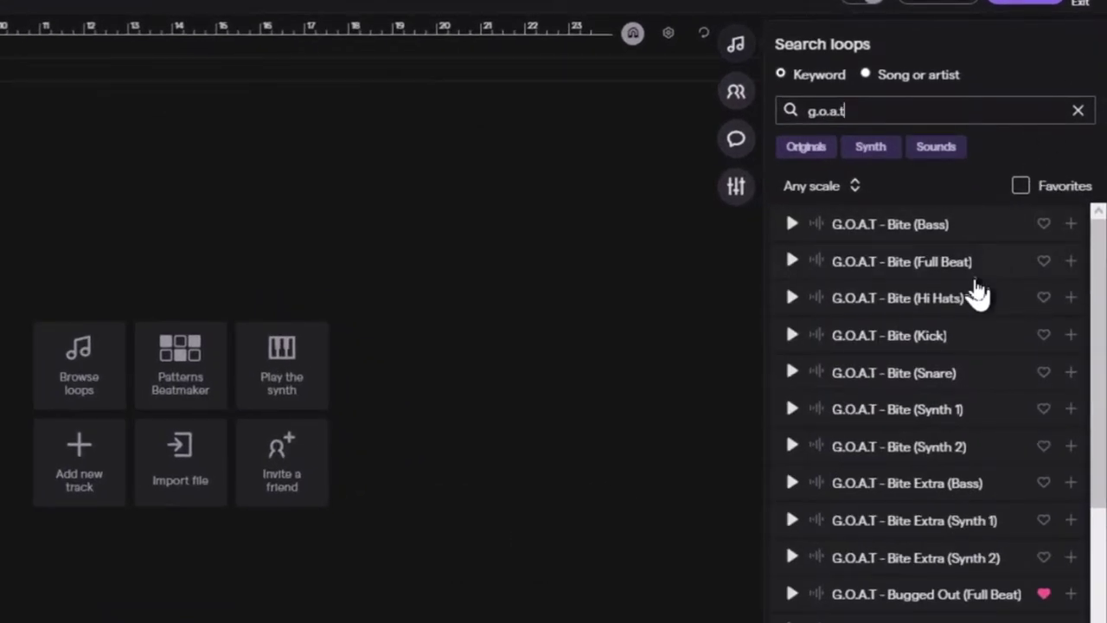
{"action": "scroll", "coordinate": [973, 311], "scroll_direction": "down", "scroll_amount": 5}
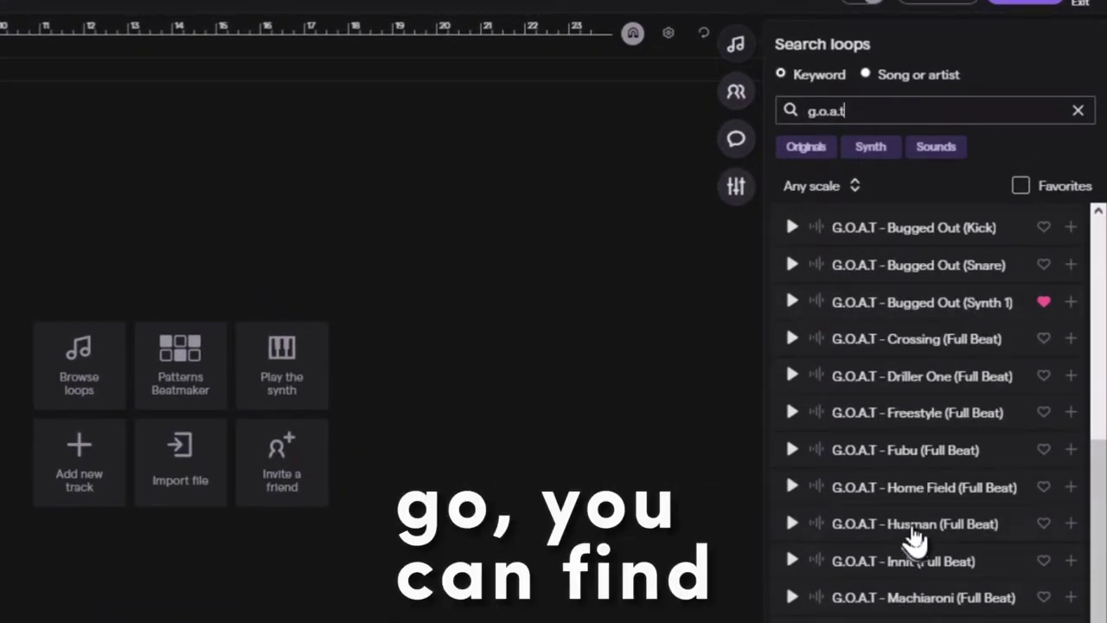
{"action": "scroll", "coordinate": [899, 532], "scroll_direction": "up", "scroll_amount": 5}
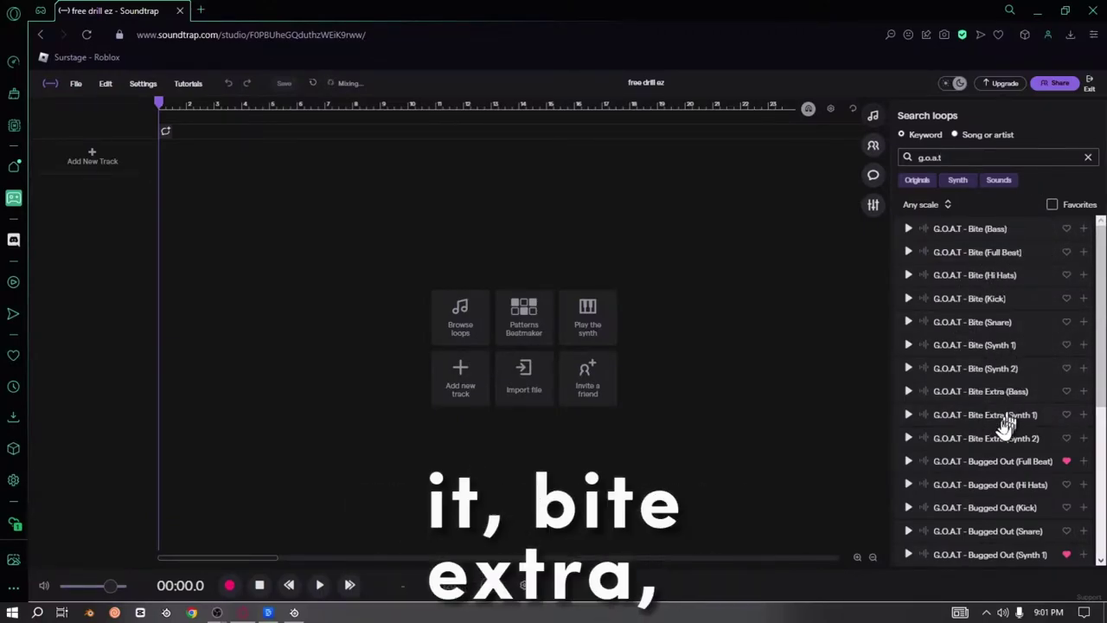
{"action": "scroll", "coordinate": [1032, 406], "scroll_direction": "down", "scroll_amount": 2}
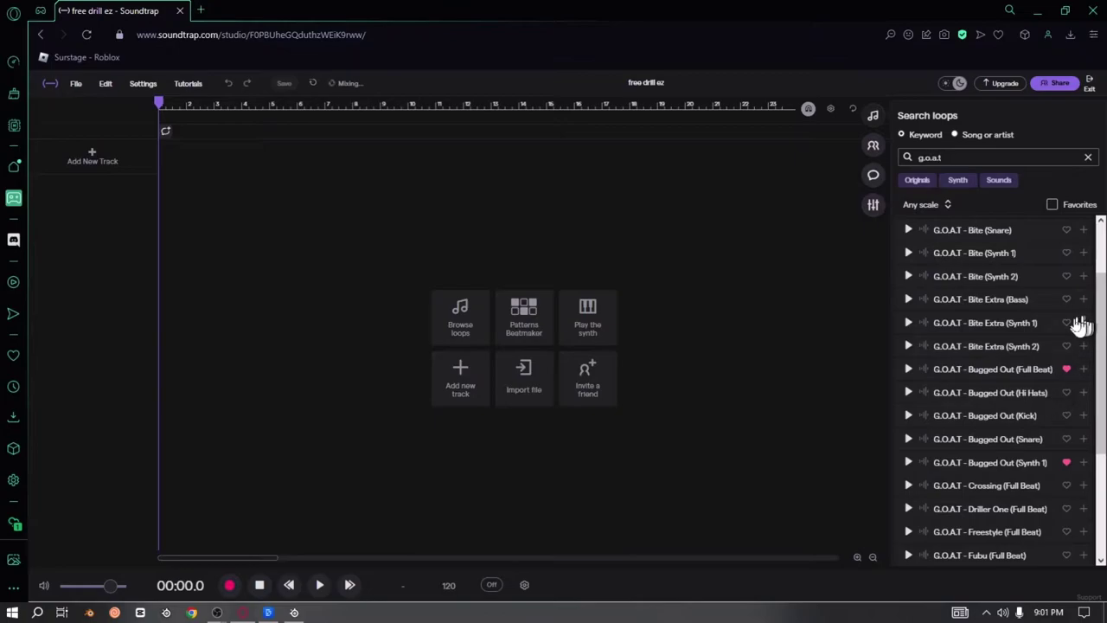
{"action": "scroll", "coordinate": [1053, 441], "scroll_direction": "down", "scroll_amount": 3}
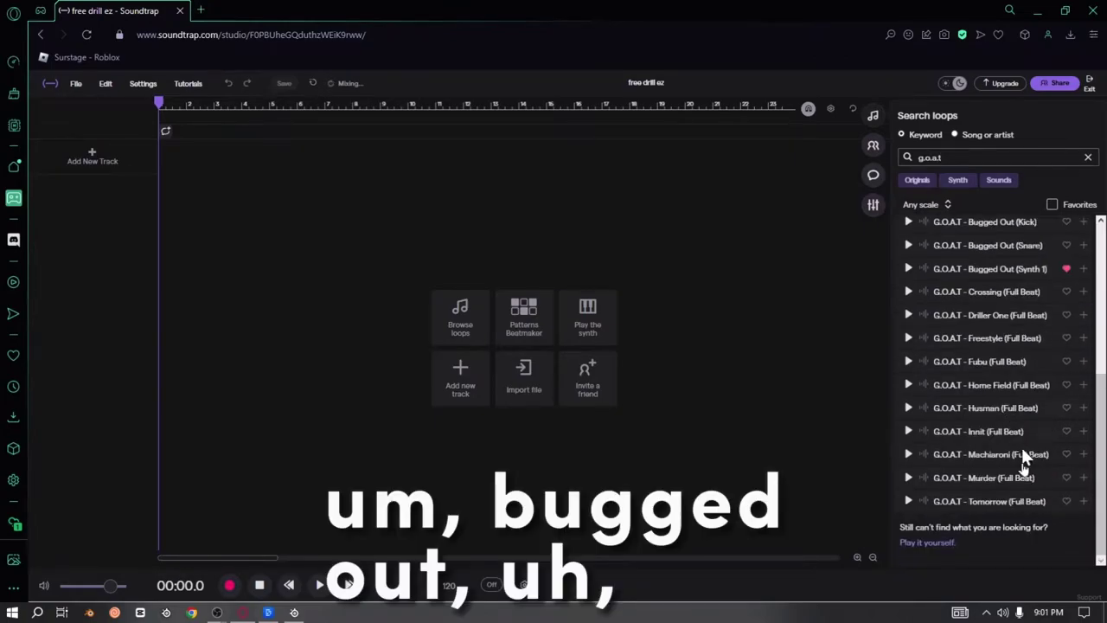
{"action": "scroll", "coordinate": [1038, 370], "scroll_direction": "up", "scroll_amount": 5}
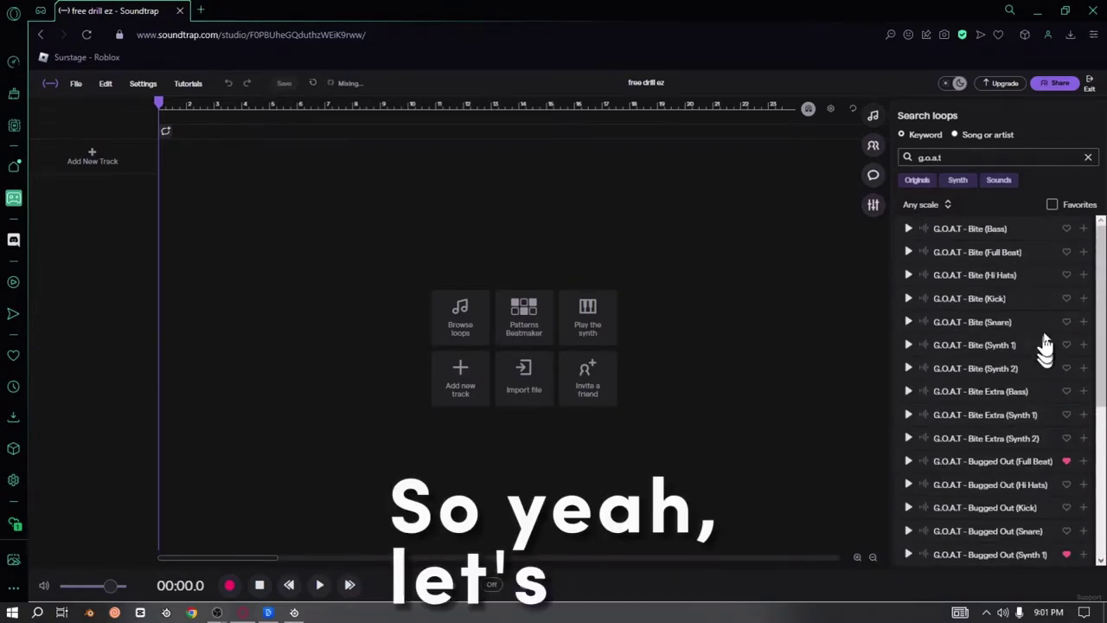
{"action": "left_click_drag", "start_coordinate": [1032, 350], "coordinate": [99, 121]}
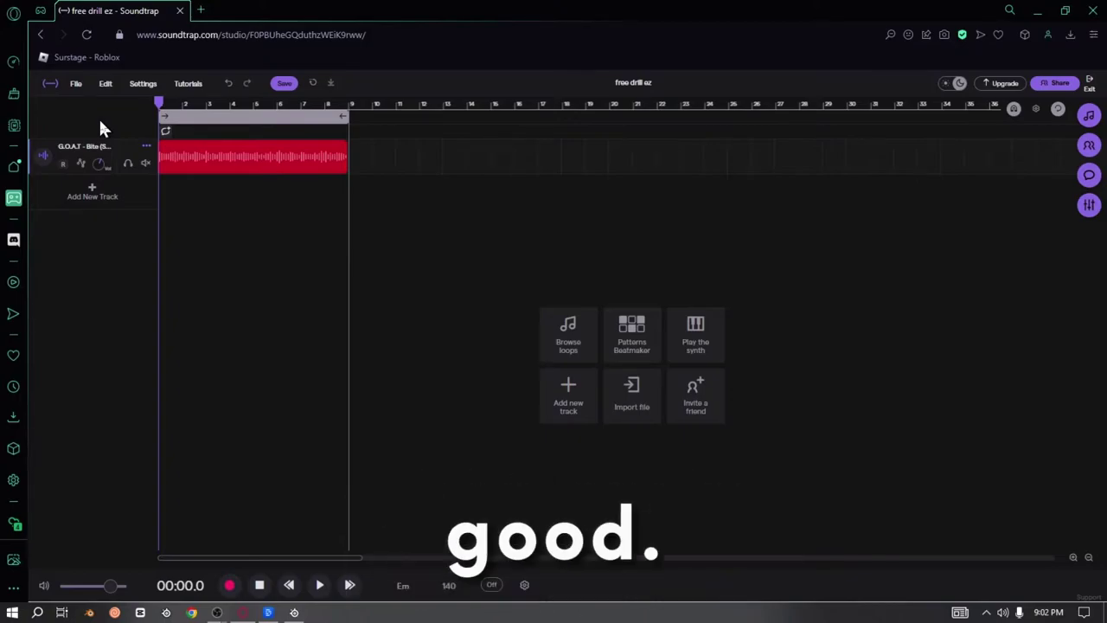
- Audition the synth, add the Million – Hi Hat No One loop as a track, and play both together
{"action": "key", "text": "space"}
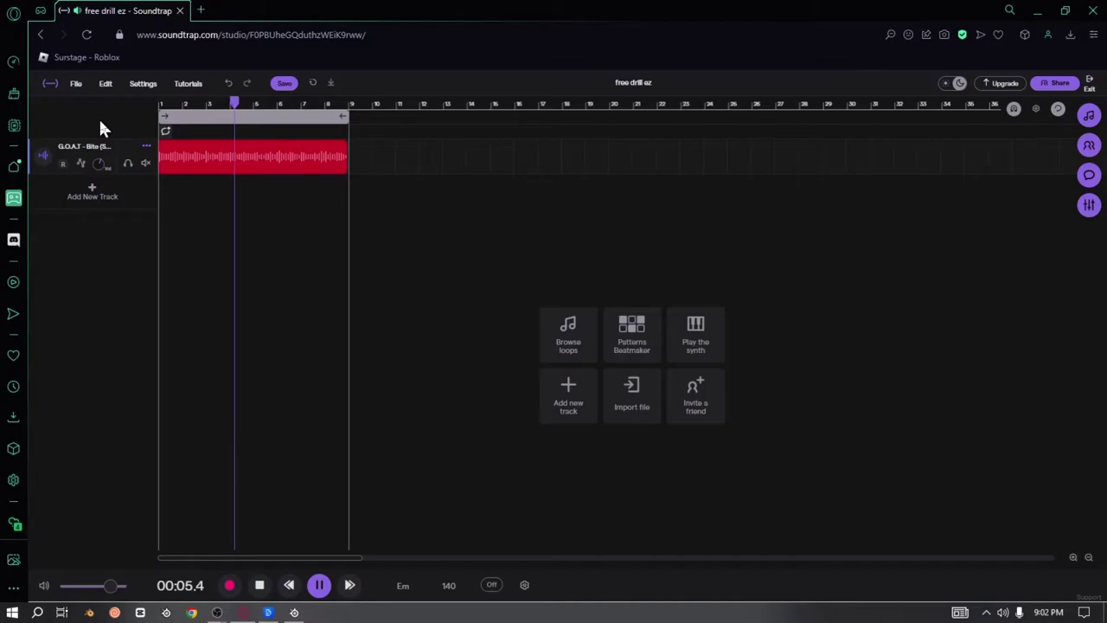
{"action": "key", "text": "space"}
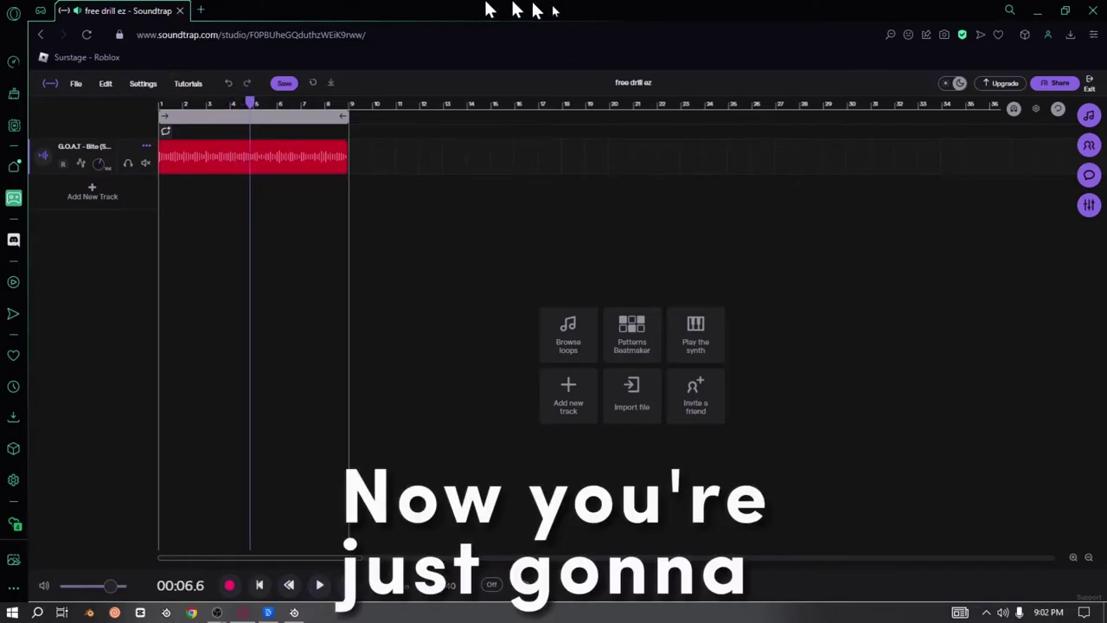
{"action": "left_click", "coordinate": [1088, 116]}
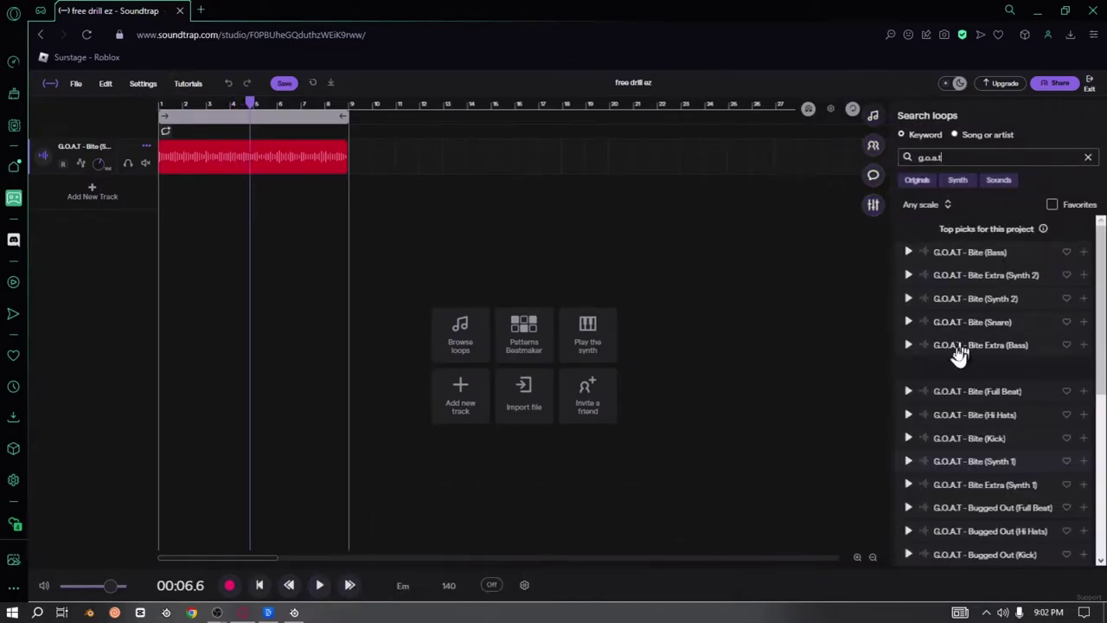
{"action": "scroll", "coordinate": [975, 300], "scroll_direction": "down", "scroll_amount": 2}
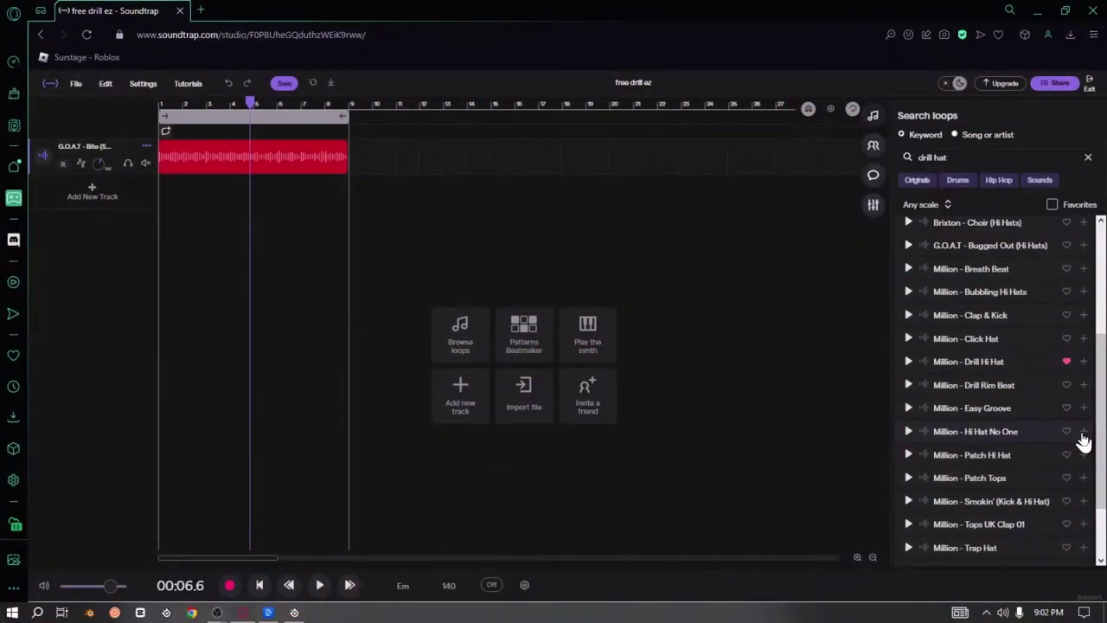
{"action": "left_click", "coordinate": [1083, 434]}
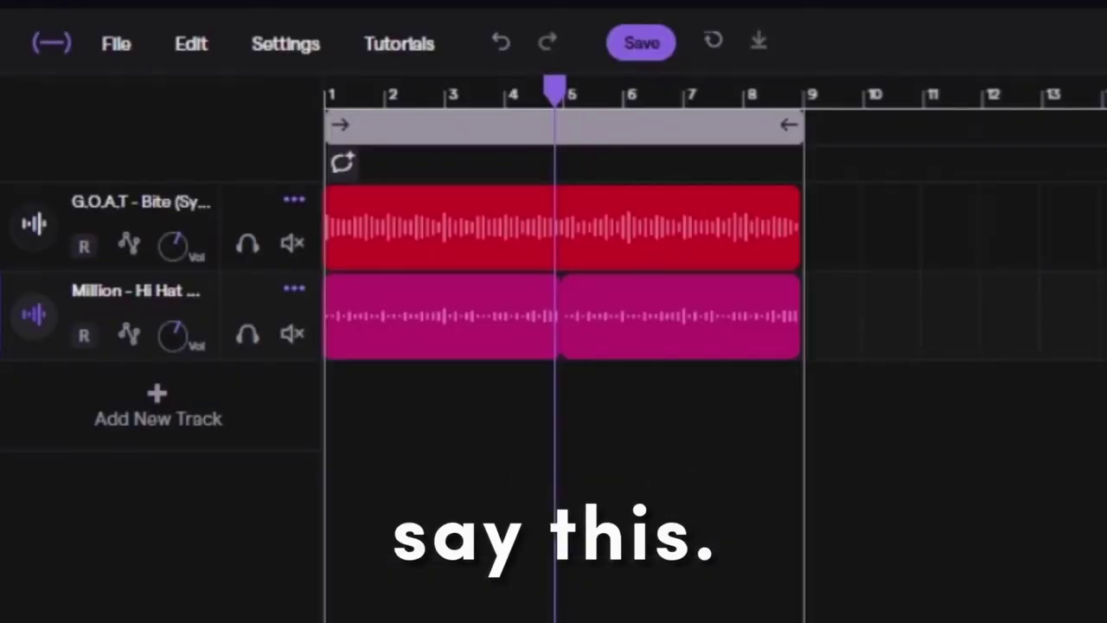
{"action": "key", "text": "space"}
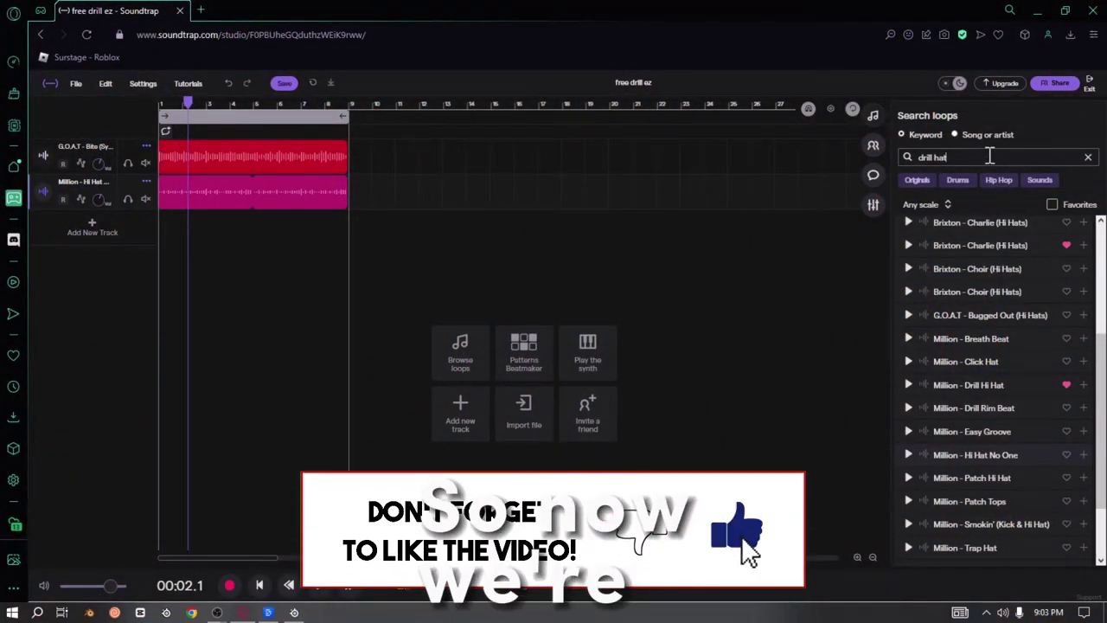
- Search loops for 'snare' then 'goat snare' and preview the G.O.A.T – Bugged Out (Snare) loop
{"action": "key", "text": "ctrl+a"}
{"action": "key", "text": "BackSpace"}
{"action": "type", "text": "sn"}
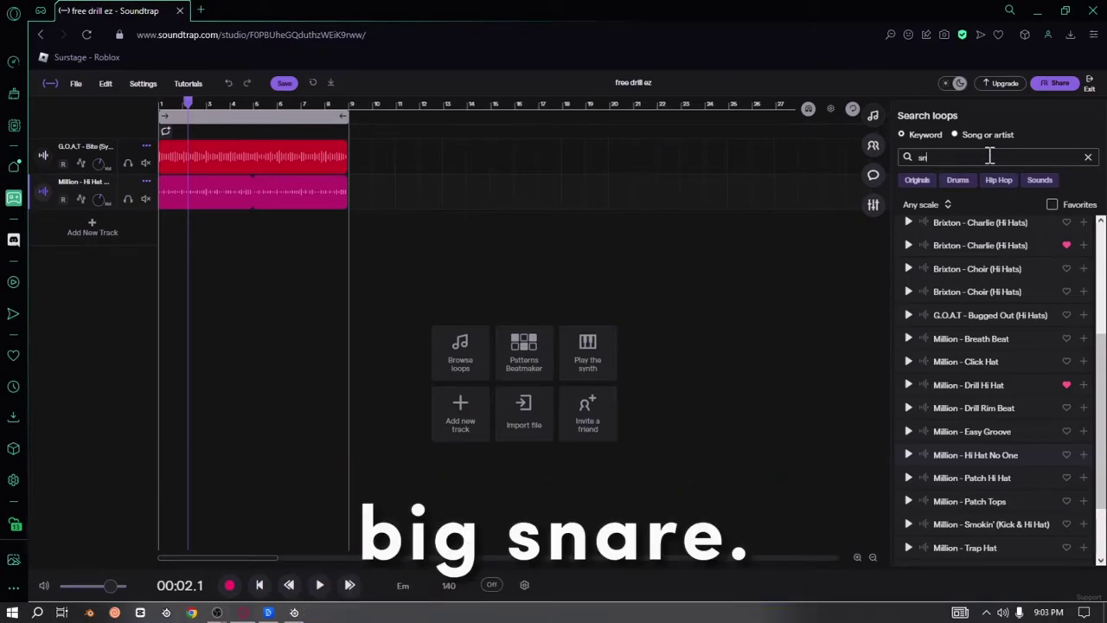
{"action": "type", "text": "are"}
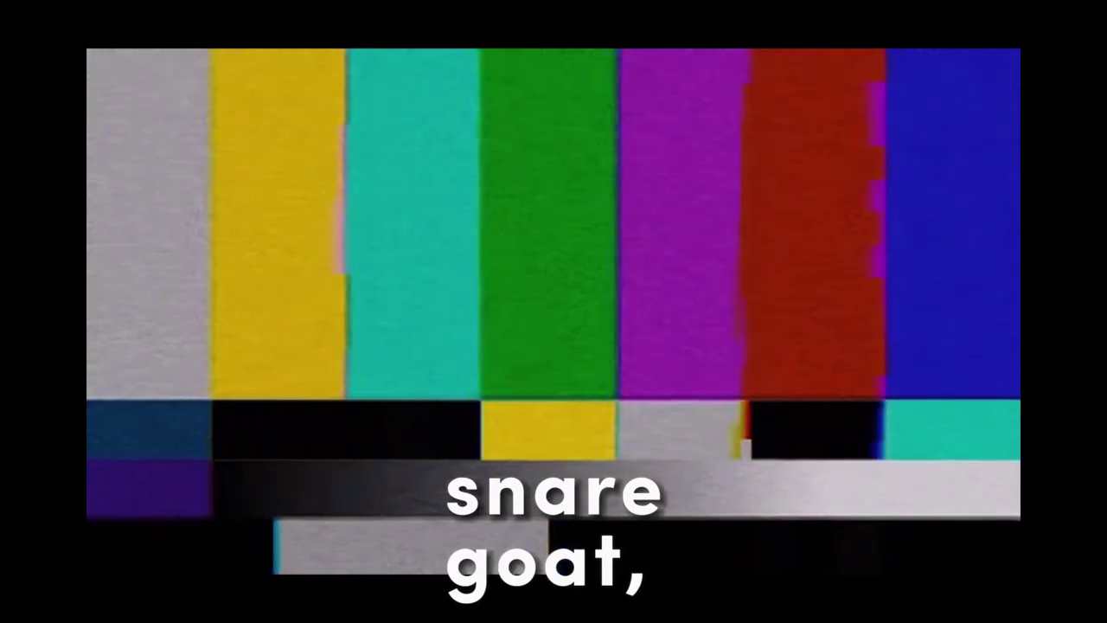
{"action": "key", "text": "ctrl+a"}
{"action": "type", "text": "goat snare"}
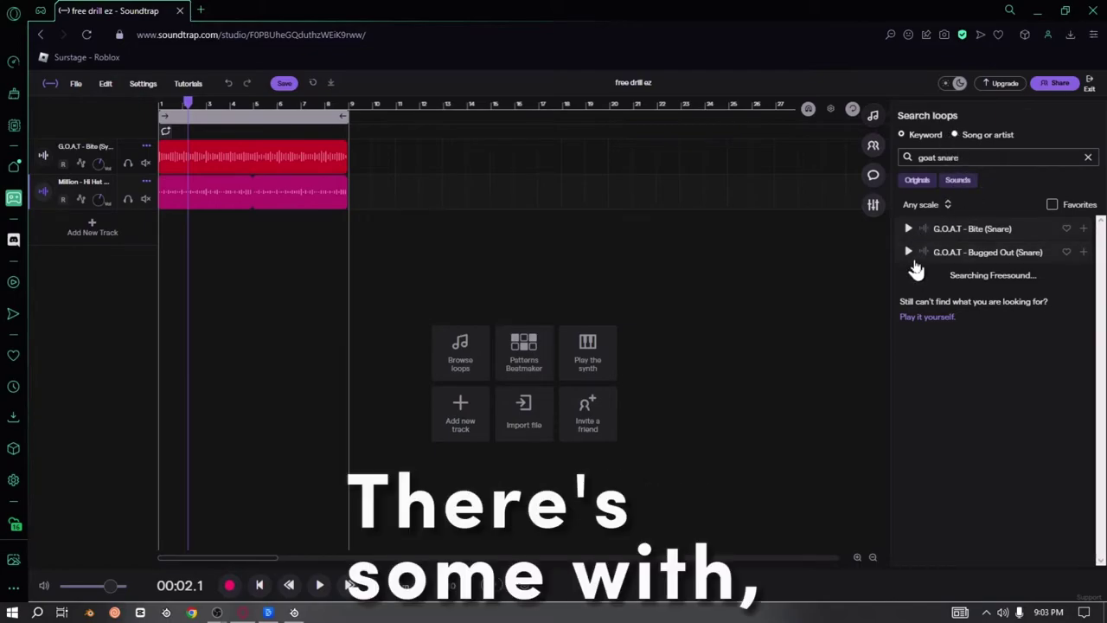
{"action": "left_click", "coordinate": [970, 250]}
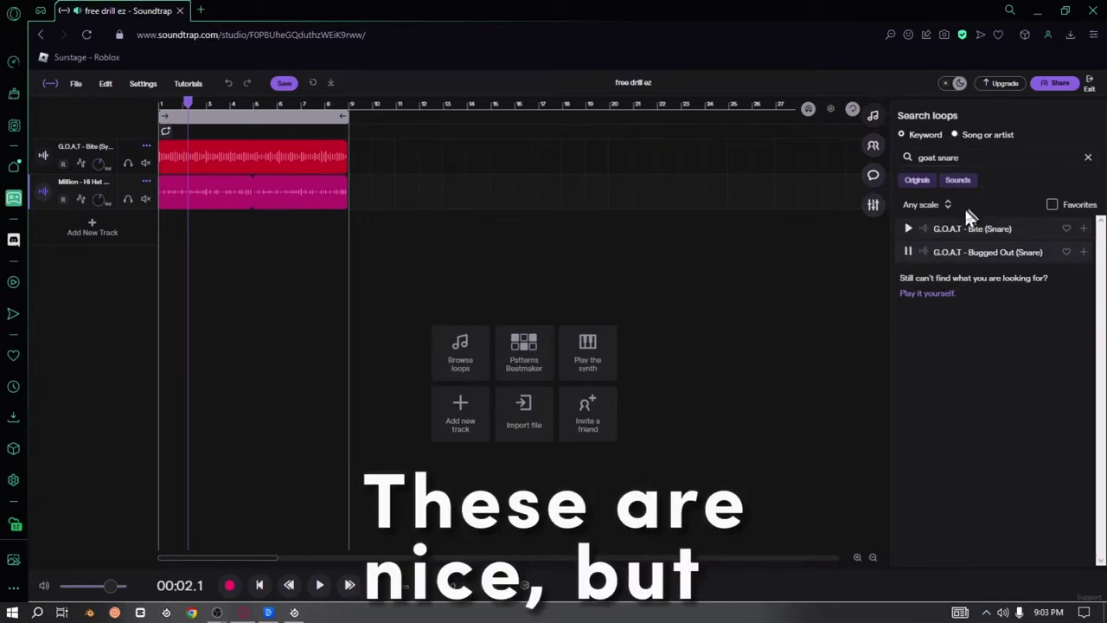
{"action": "left_click", "coordinate": [924, 249]}
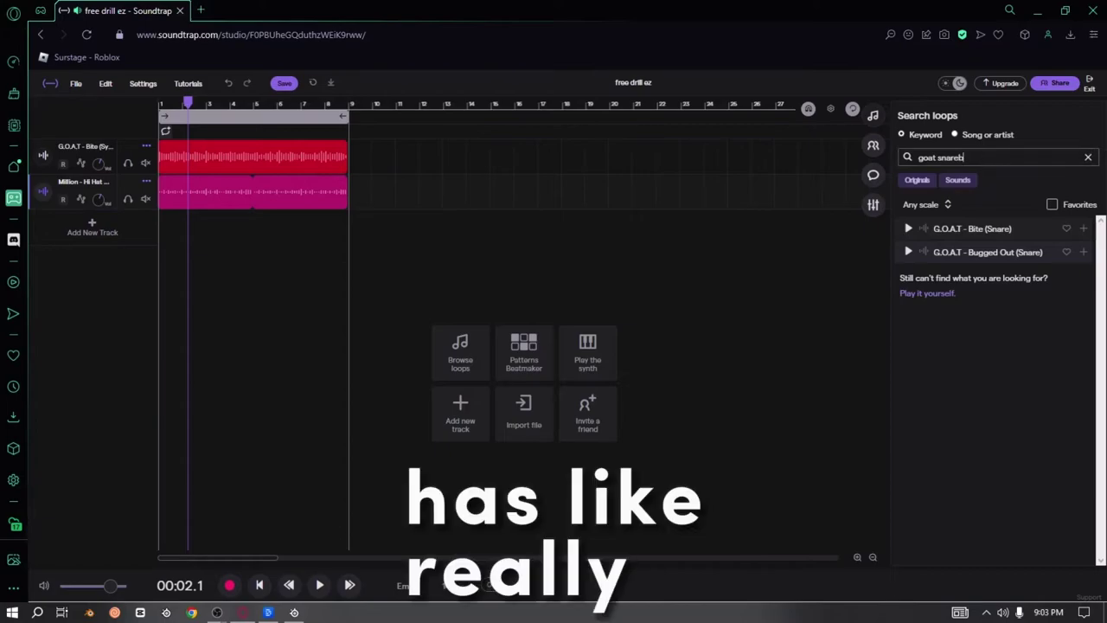
- Search 'brixton snare', preview and add Brixton – Bar Light (Snare) as a track, then play the beat
{"action": "key", "text": "ctrl+a"}
{"action": "key", "text": "BackSpace"}
{"action": "type", "text": "brixton snare"}
{"action": "left_click", "coordinate": [972, 300]}
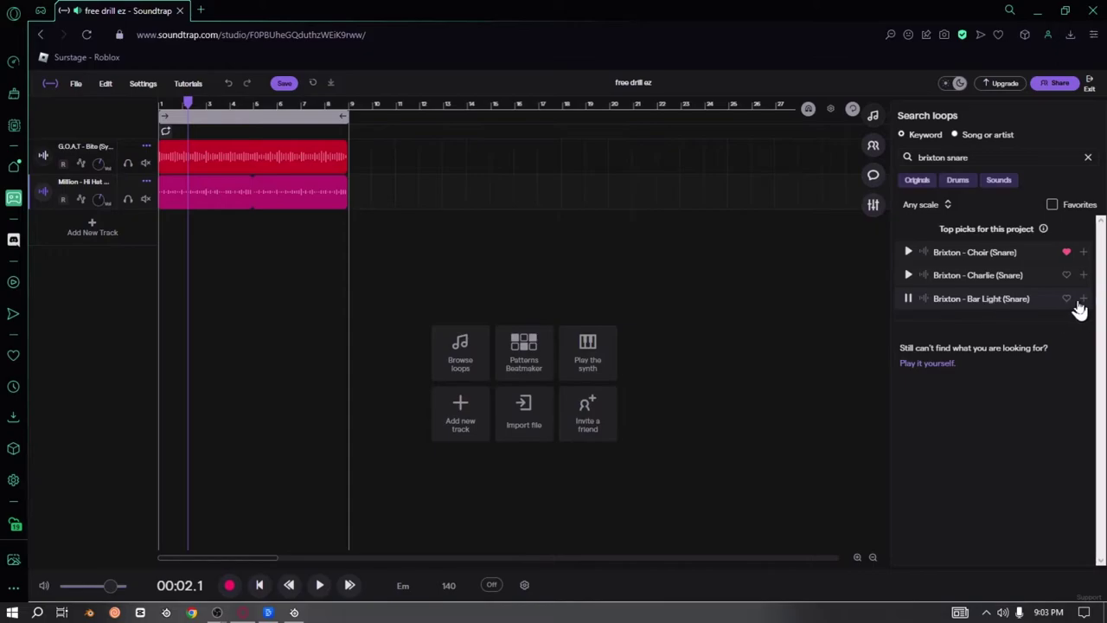
{"action": "left_click", "coordinate": [1082, 299]}
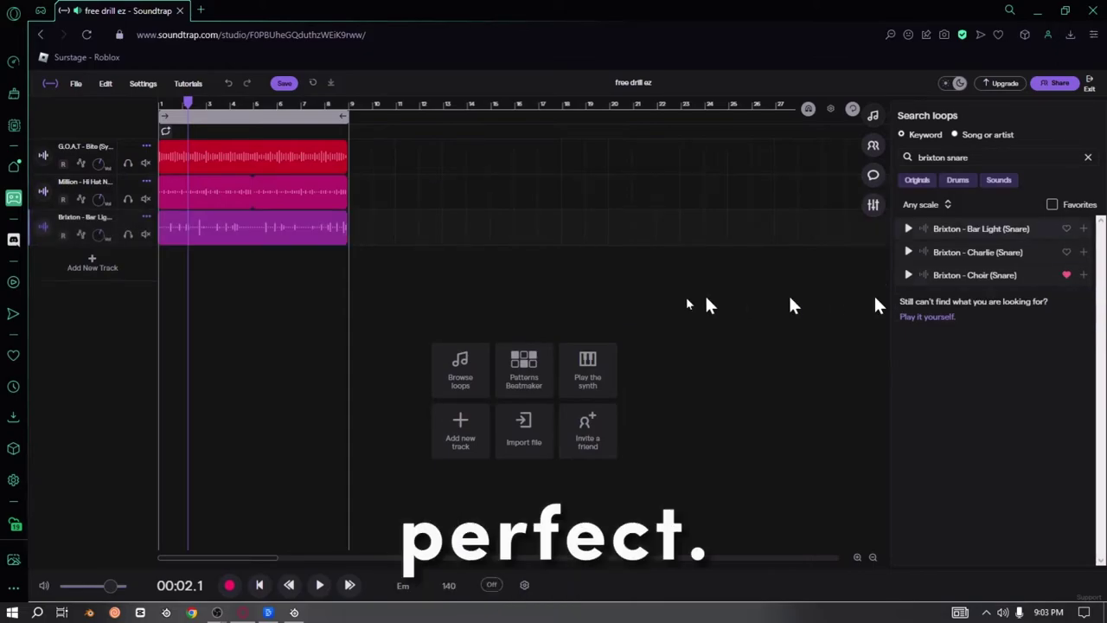
{"action": "left_click", "coordinate": [320, 585]}
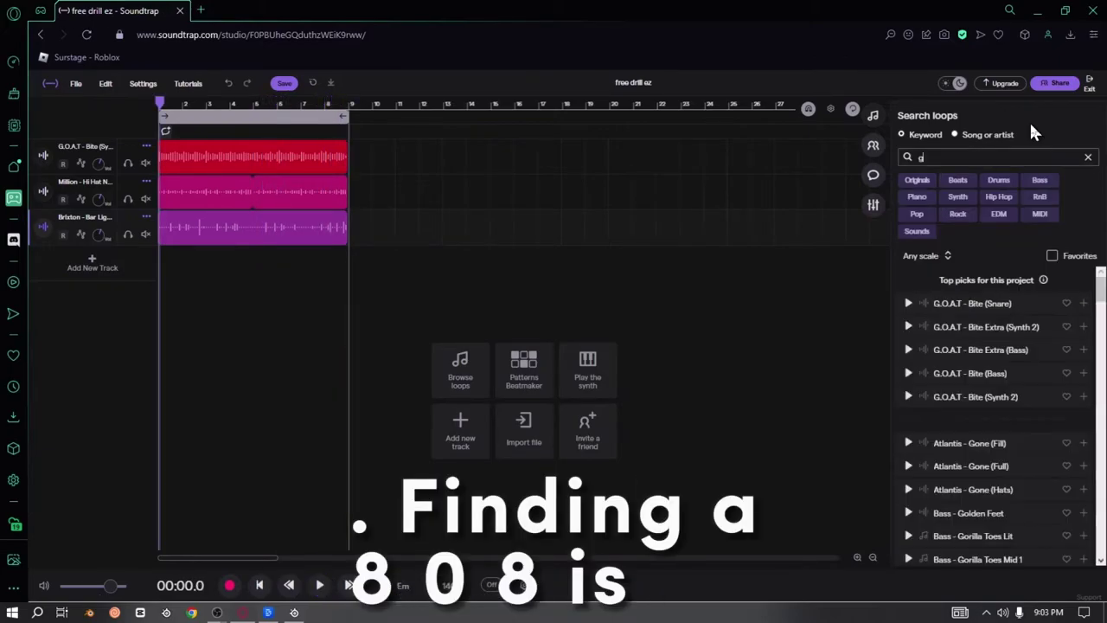
- Search loops for 'goat kick' and add the G.O.A.T – Bite (Kick) loop as a new track
{"action": "type", "text": "oat"}
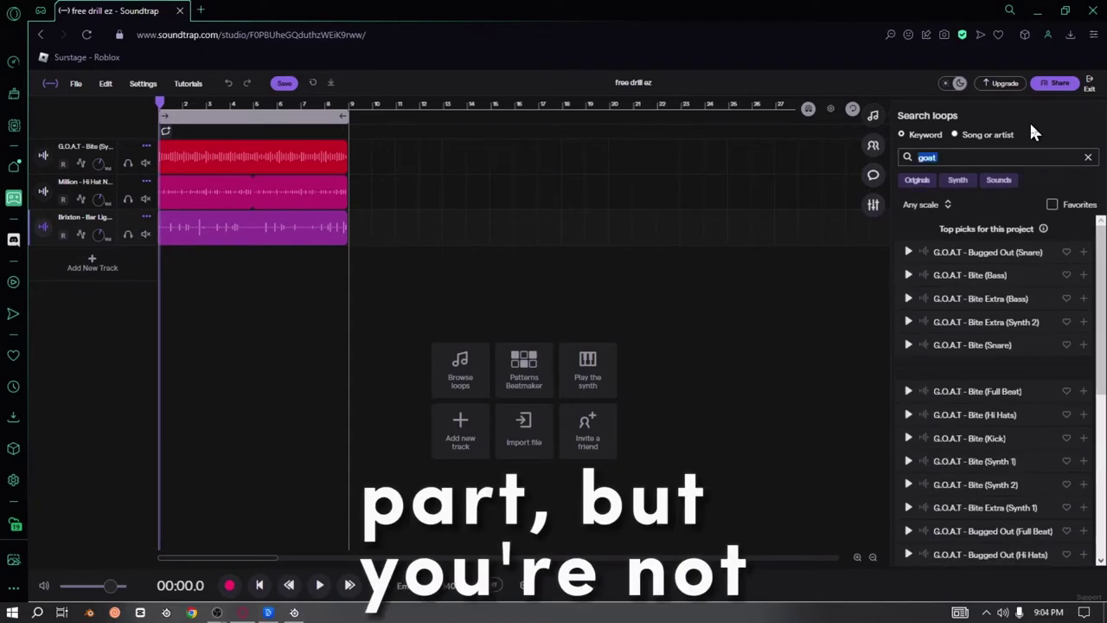
{"action": "key", "text": "ctrl+a"}
{"action": "type", "text": "goat kick"}
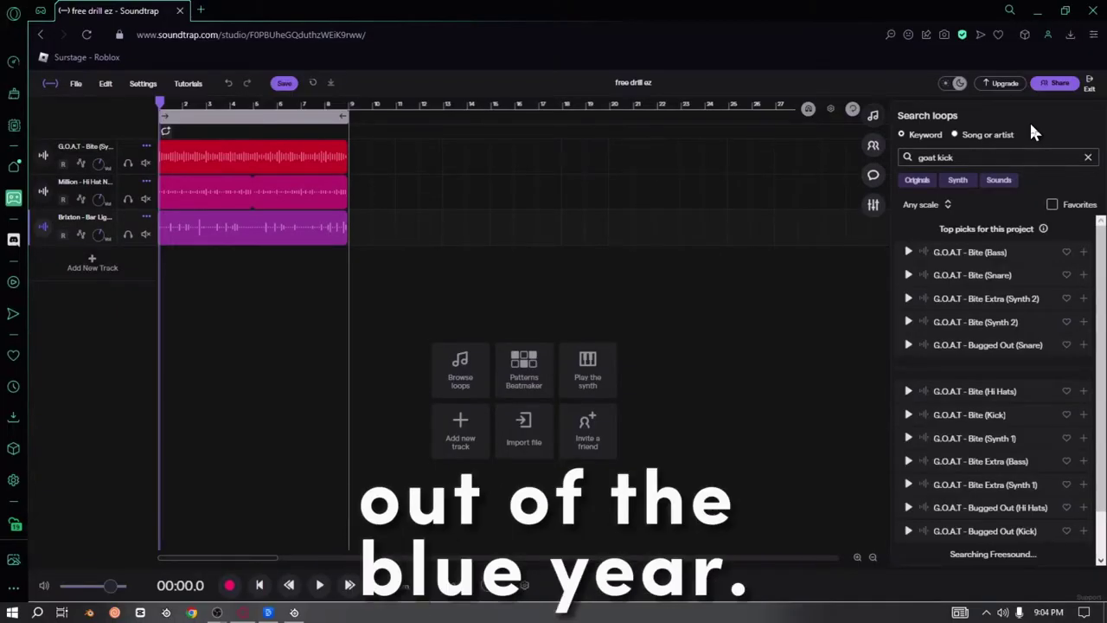
{"action": "scroll", "coordinate": [980, 288], "scroll_direction": "down", "scroll_amount": 1}
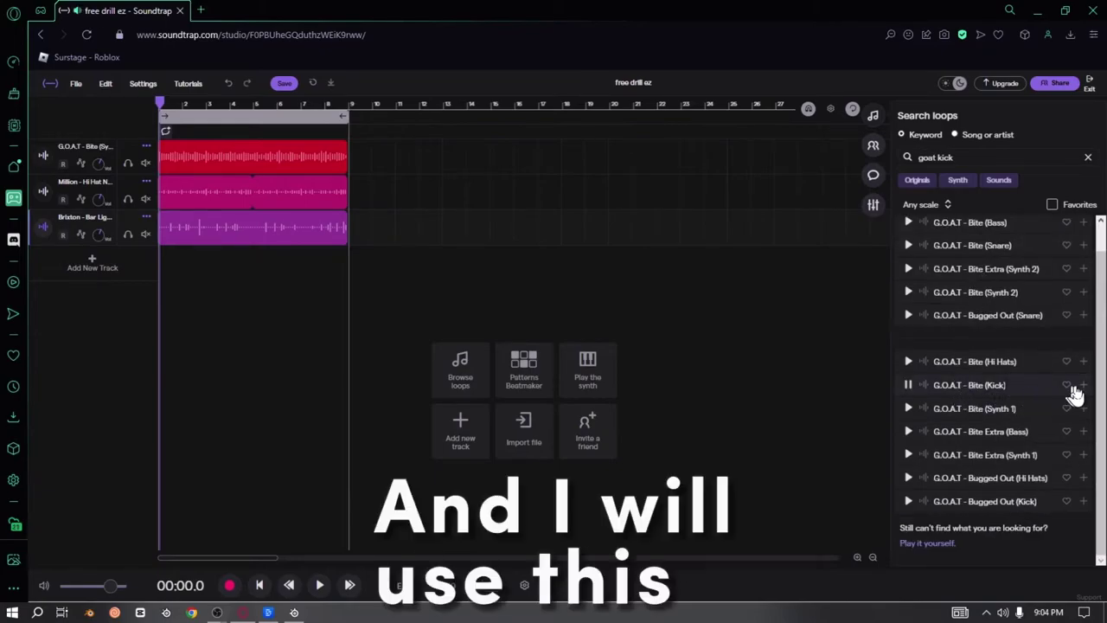
{"action": "left_click", "coordinate": [1083, 385]}
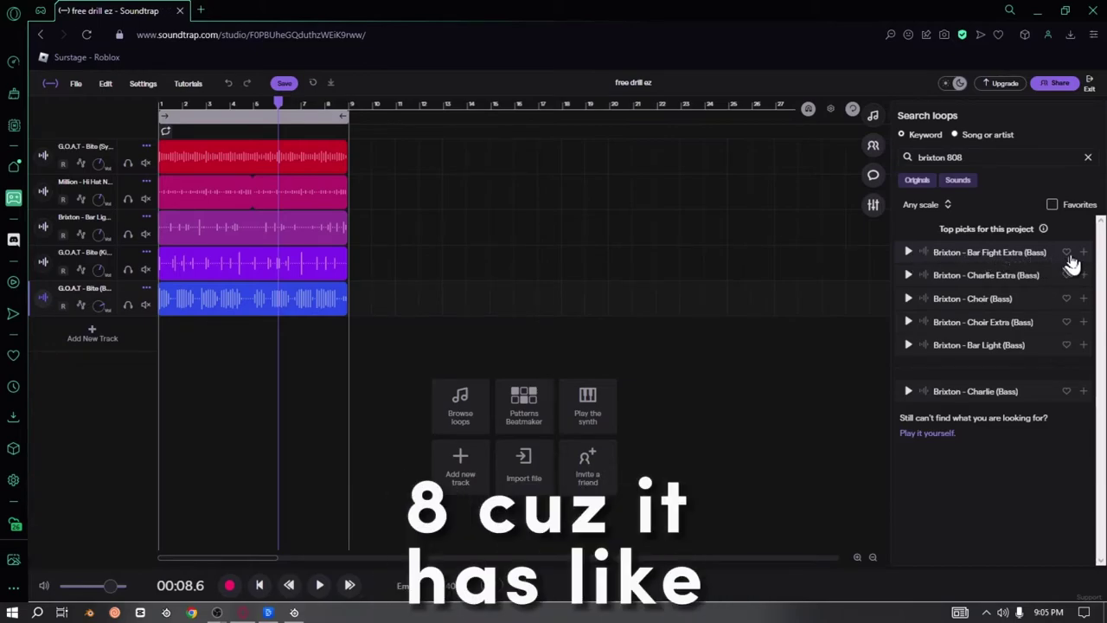
- Add the Brixton – Bar Fight Extra (Bass) 808 loop, rewind to the start, and play the beat
{"action": "left_click", "coordinate": [1083, 252]}
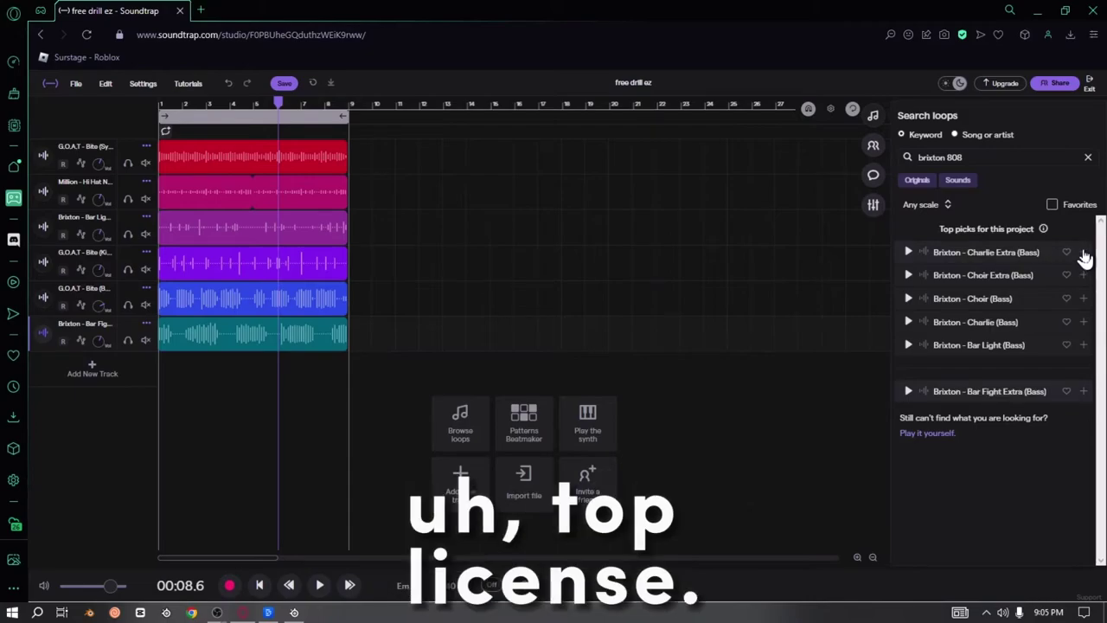
{"action": "left_click_drag", "start_coordinate": [207, 109], "coordinate": [69, 136]}
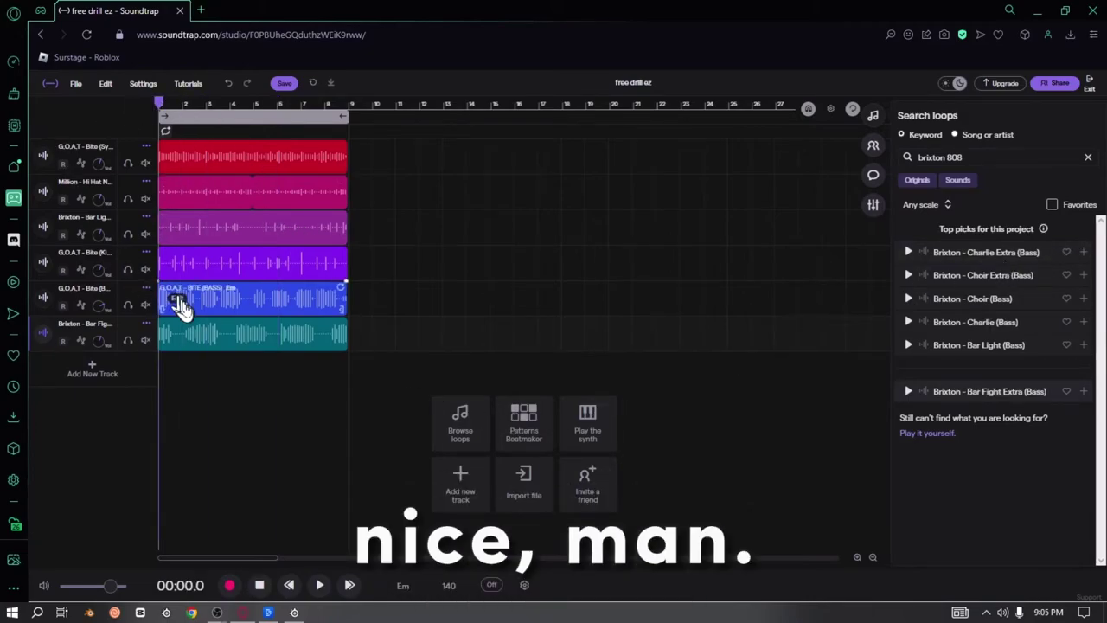
{"action": "left_click", "coordinate": [320, 588]}
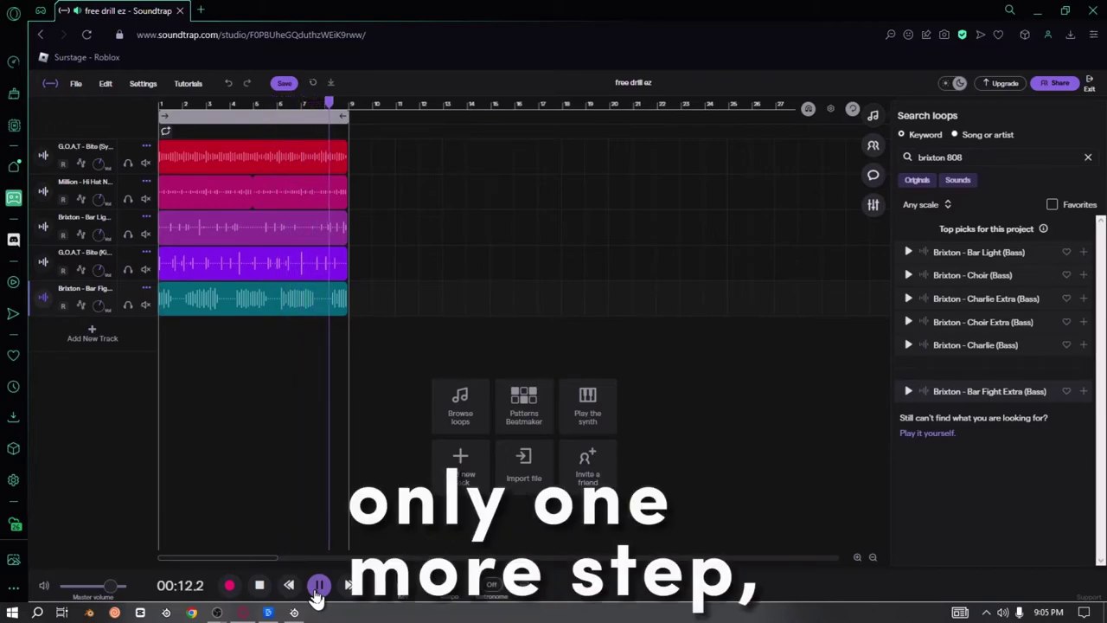
- Stop playback, search loops for 'ambience', and drag SFX – Rhythmic Subway 3 in as a new track
{"action": "left_click", "coordinate": [318, 585]}
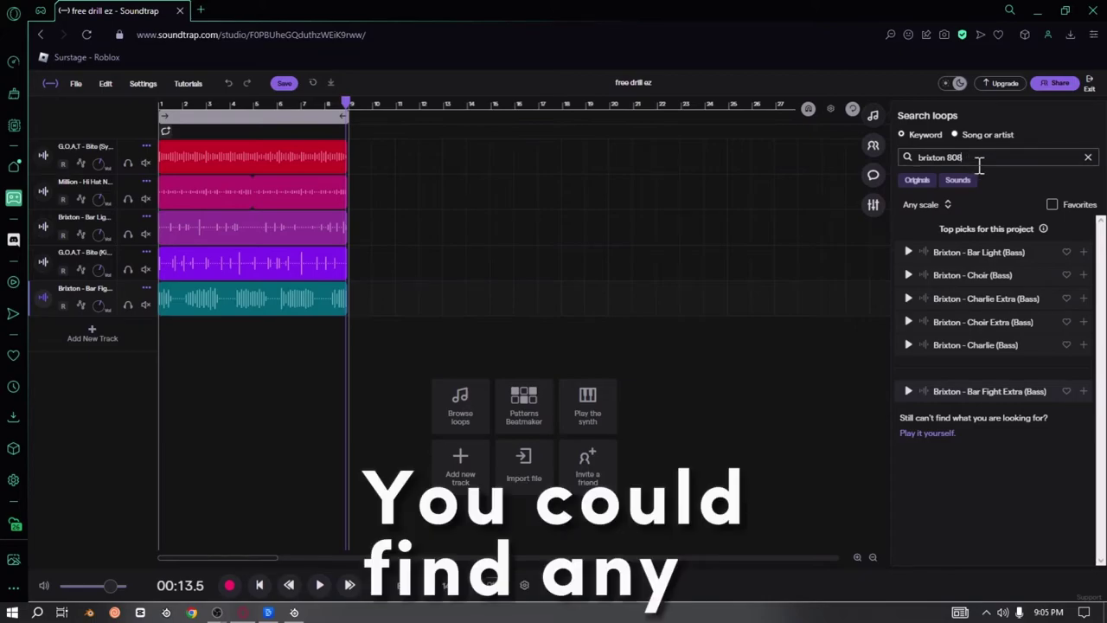
{"action": "triple_click", "coordinate": [979, 159]}
{"action": "type", "text": "ambience"}
{"action": "key", "text": "Return"}
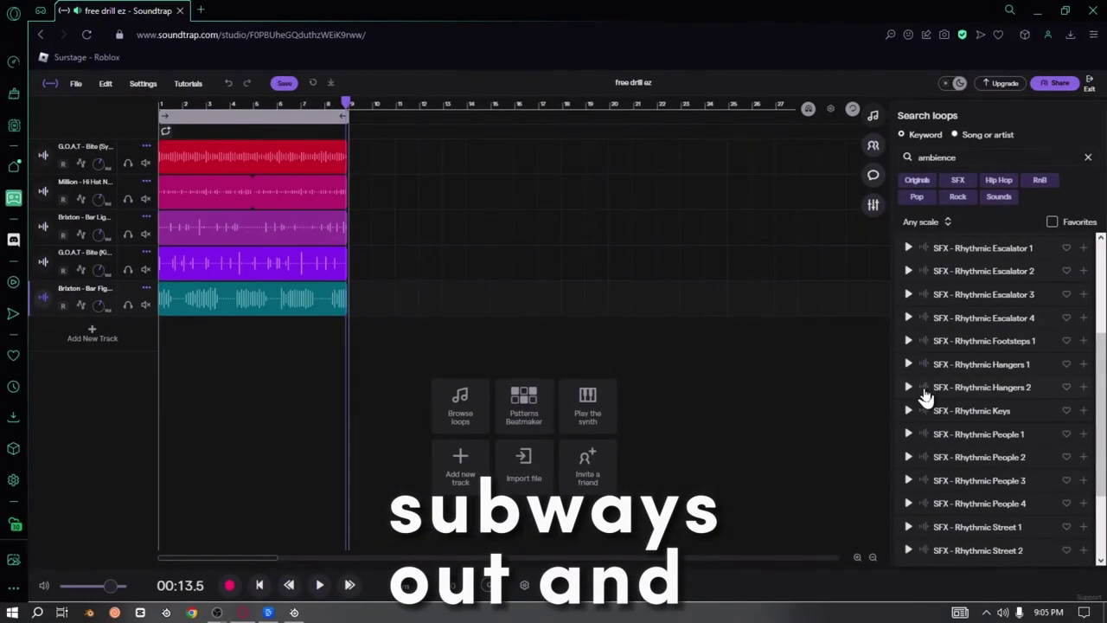
{"action": "scroll", "coordinate": [999, 368], "scroll_direction": "down", "scroll_amount": 3}
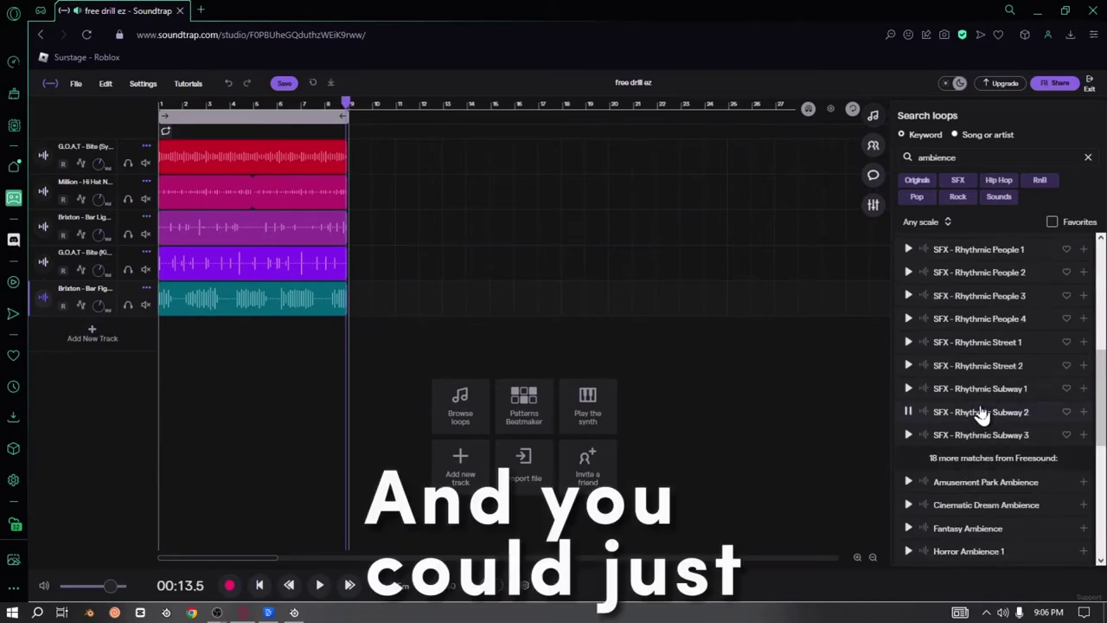
{"action": "left_click", "coordinate": [974, 398]}
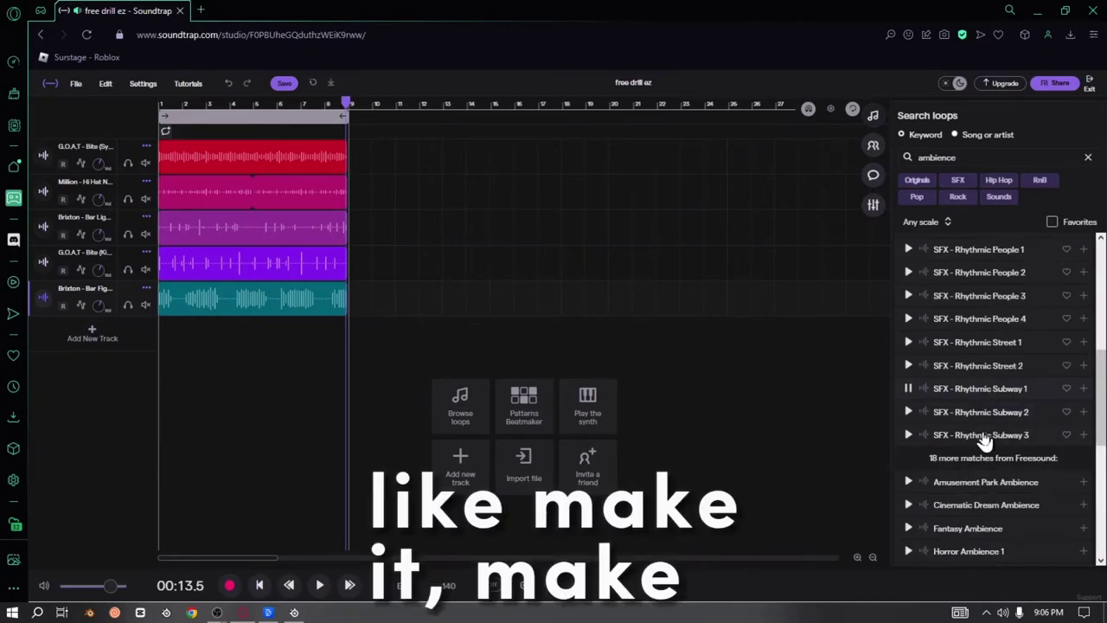
{"action": "left_click_drag", "start_coordinate": [984, 440], "coordinate": [160, 348]}
- Add a Filter effect to the Subway ambience track
{"action": "left_click", "coordinate": [45, 334]}
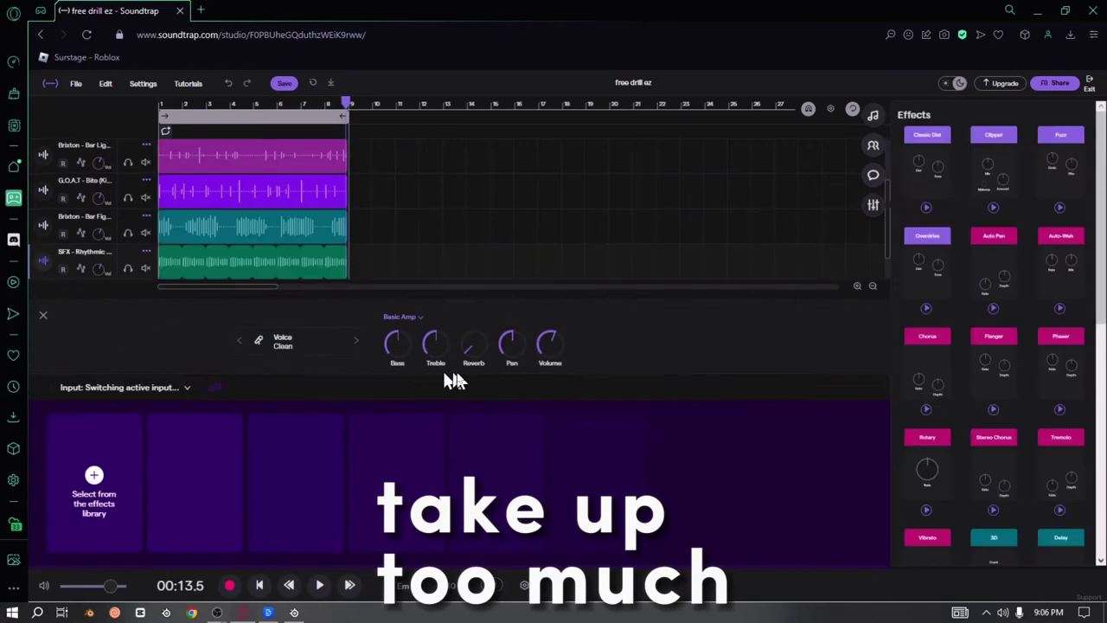
{"action": "left_click", "coordinate": [74, 493]}
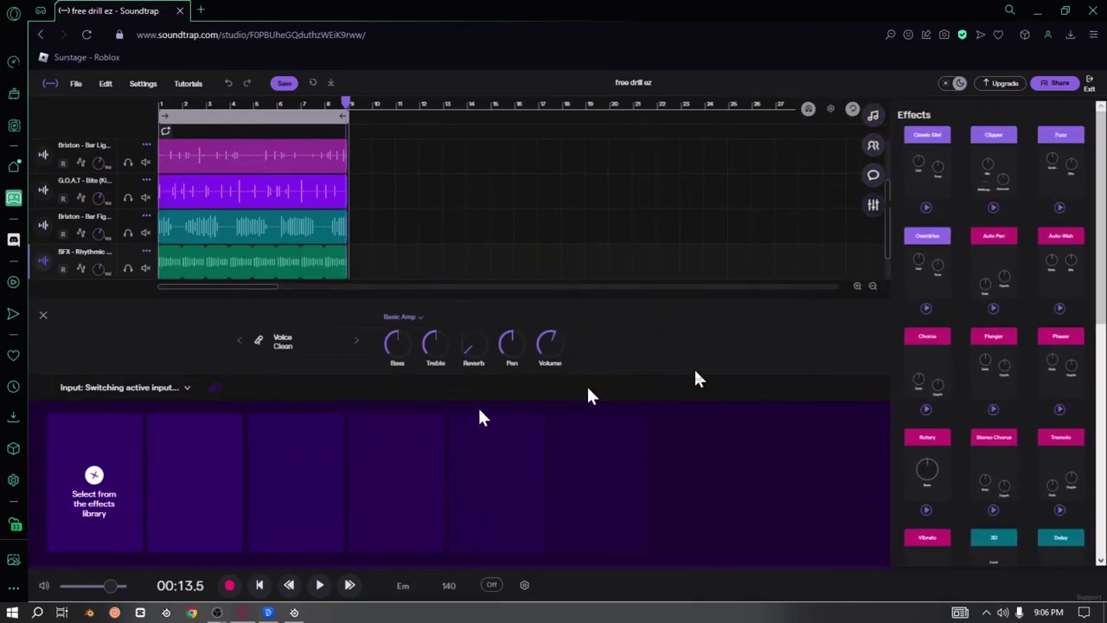
{"action": "scroll", "coordinate": [1060, 441], "scroll_direction": "down", "scroll_amount": 5}
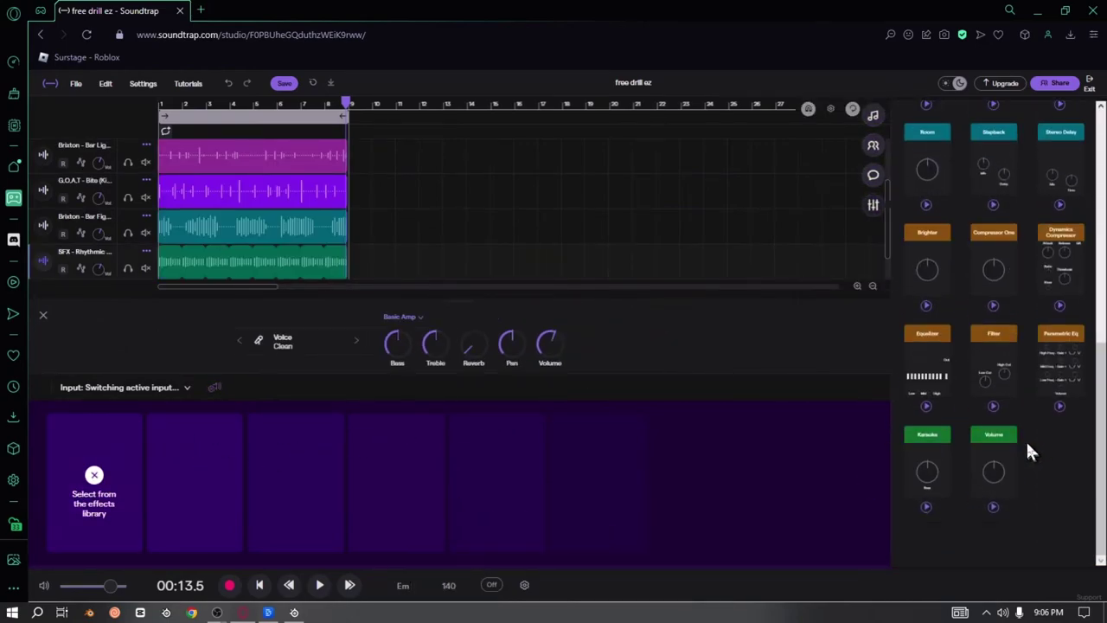
{"action": "left_click", "coordinate": [1003, 467]}
- Lower the filter's High Cut to about 5.4 kHz, listen, then return to the full track view
{"action": "mouse_move", "coordinate": [115, 505]}
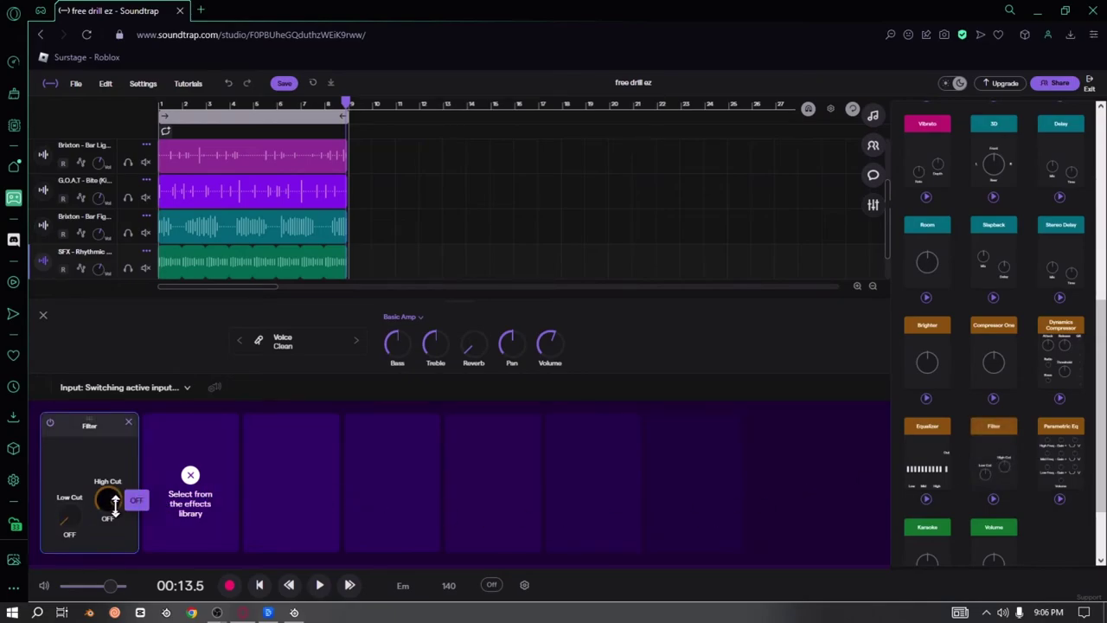
{"action": "left_click_drag", "start_coordinate": [102, 538], "coordinate": [68, 524]}
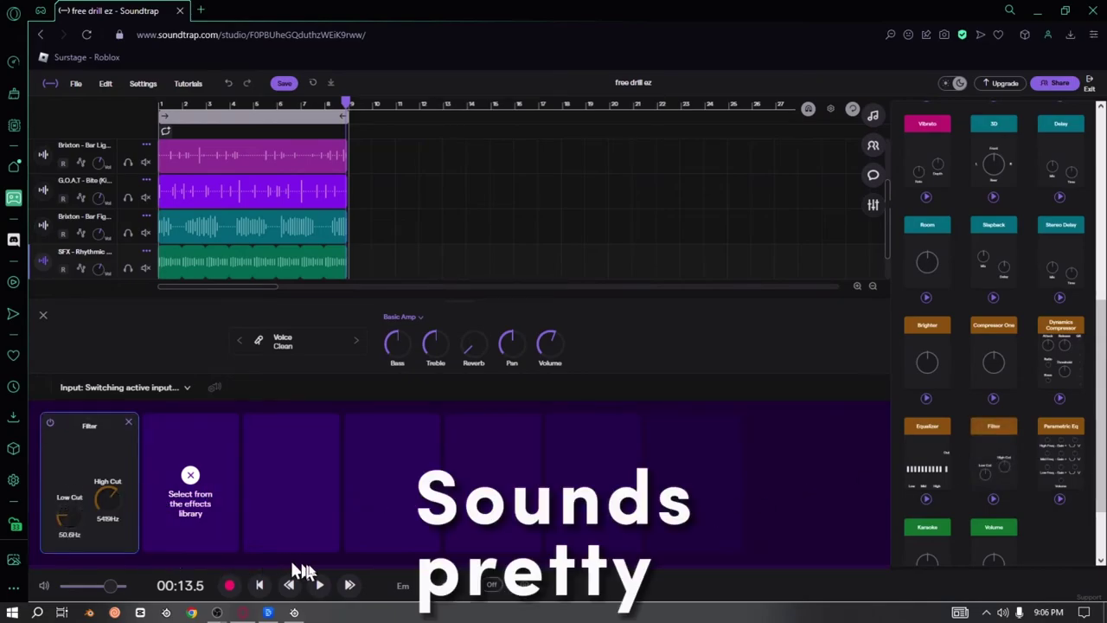
{"action": "left_click", "coordinate": [318, 584]}
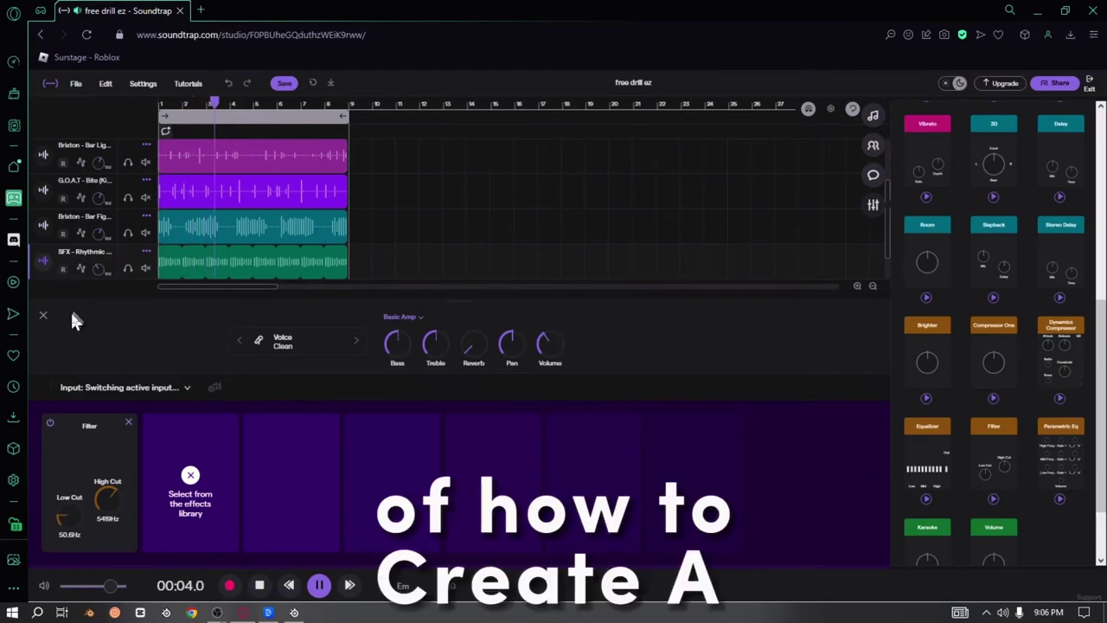
{"action": "left_click", "coordinate": [43, 317]}
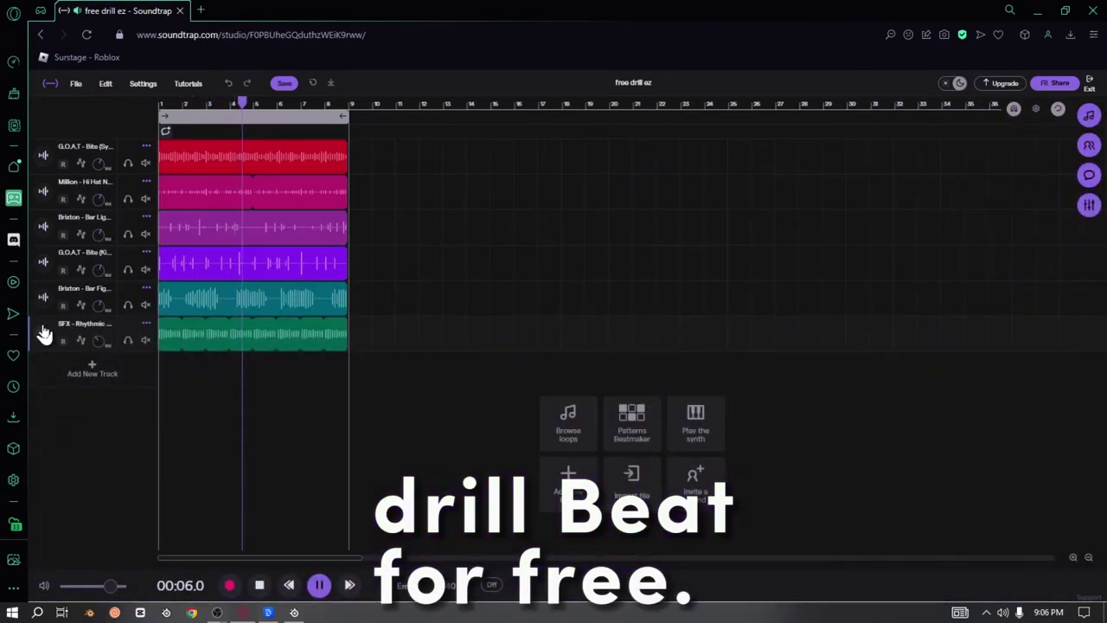